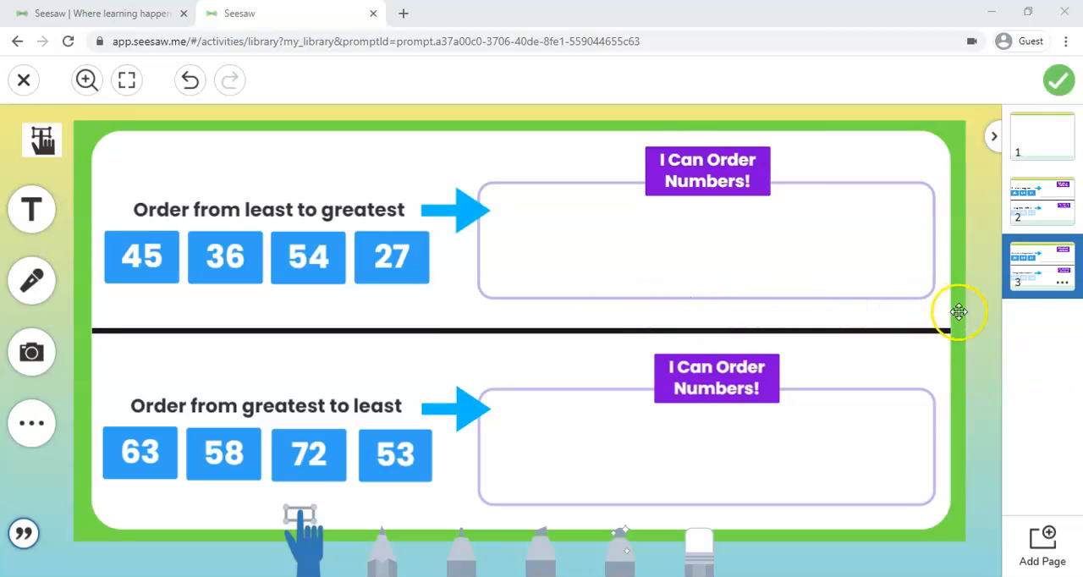
# Duplicate page 3 of the activity and add a blank page at the end.
pyautogui.click(1064, 282)
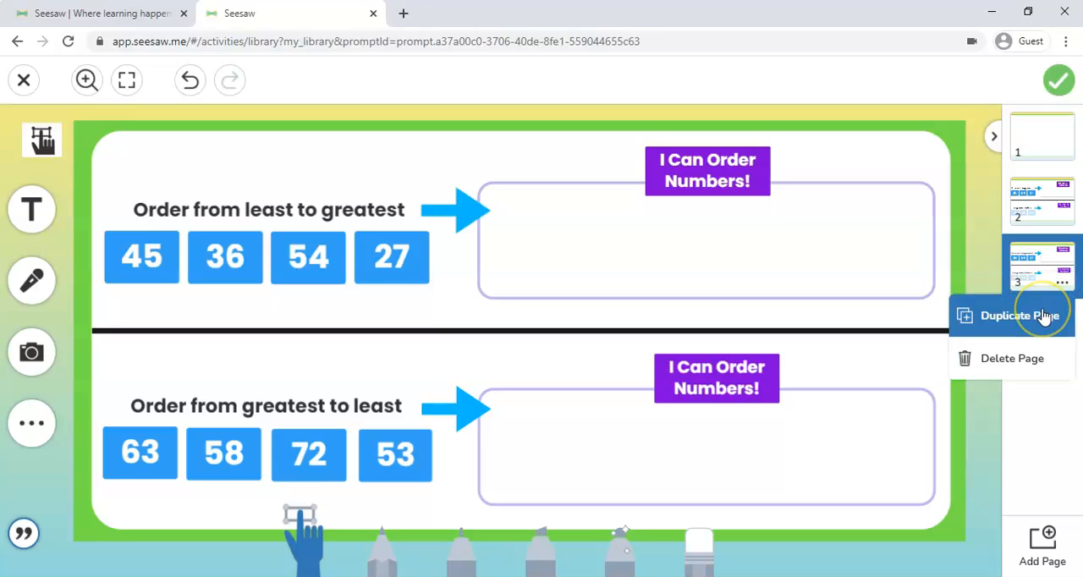
pyautogui.click(1045, 316)
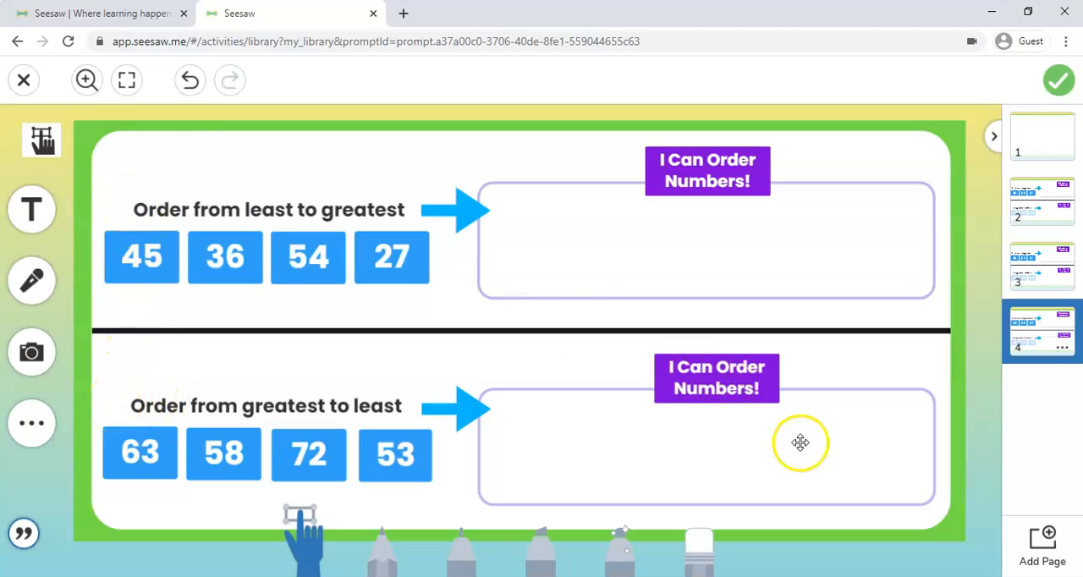
pyautogui.click(1053, 550)
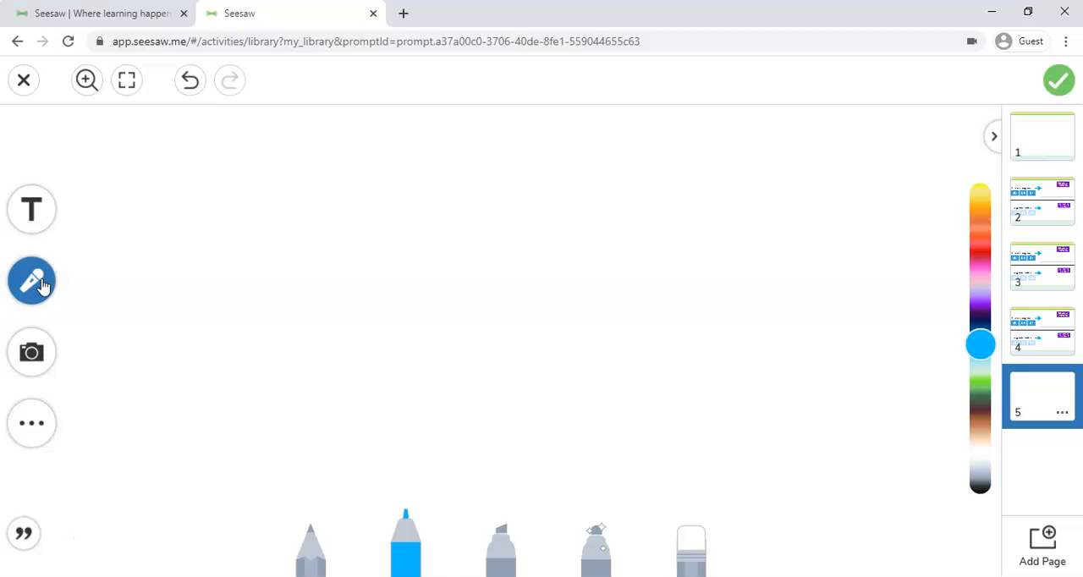
# Record a short voice clip on blank page 5 and shrink its box.
pyautogui.click(1036, 334)
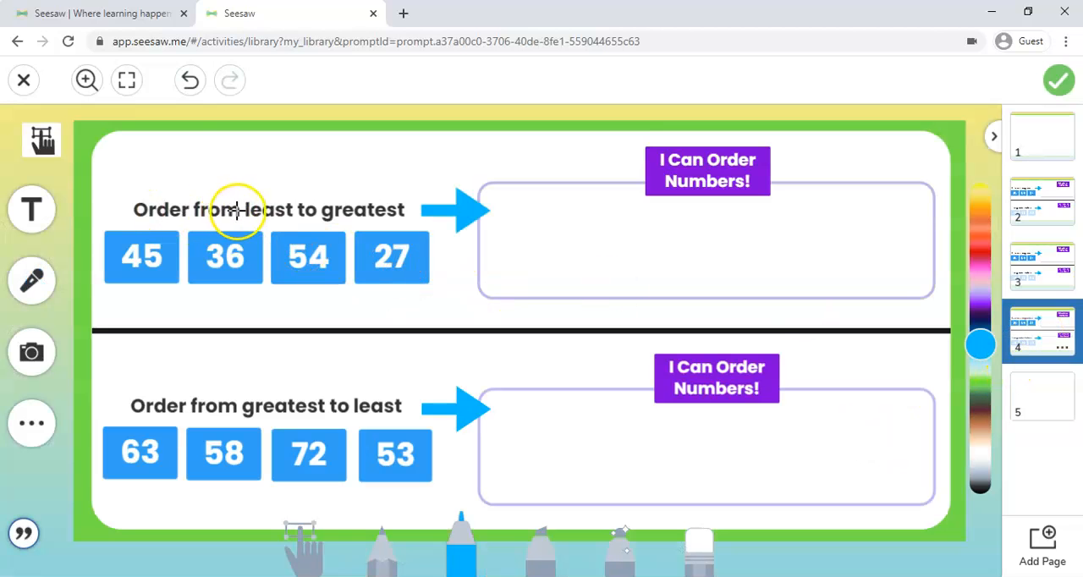
pyautogui.click(1028, 411)
pyautogui.click(29, 280)
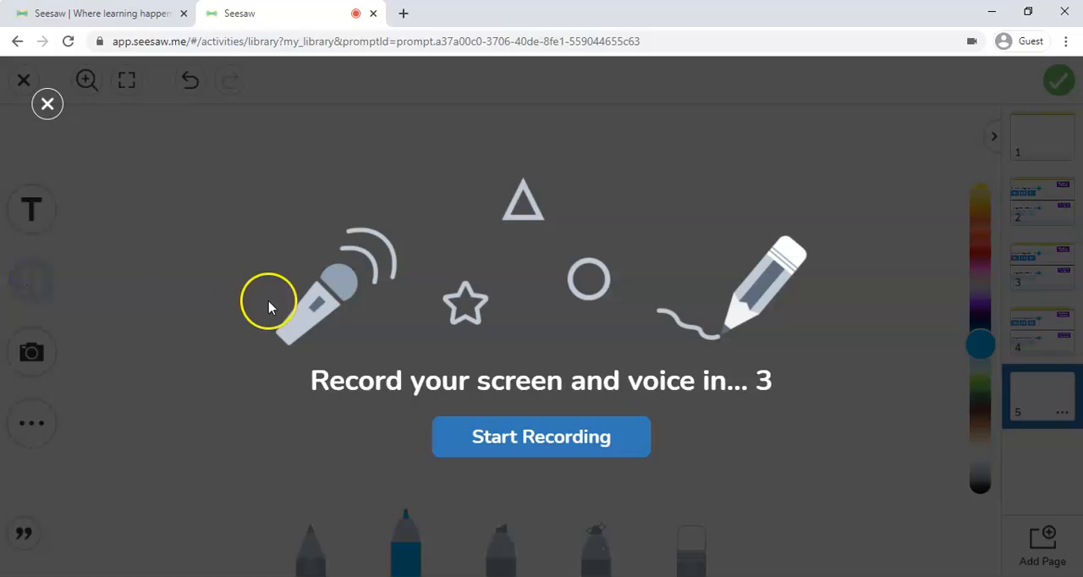
pyautogui.click(510, 444)
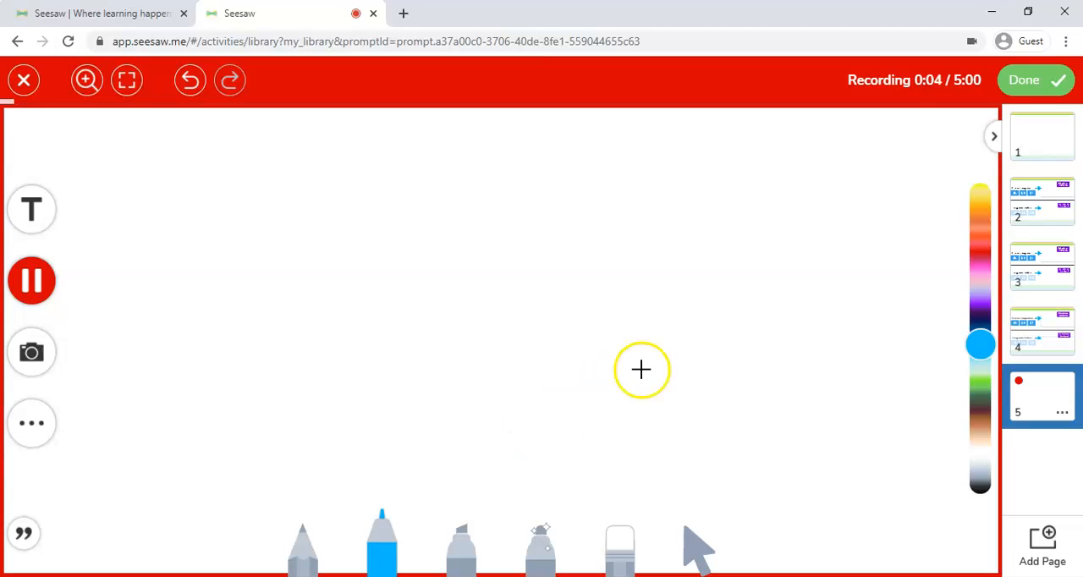
pyautogui.click(1026, 81)
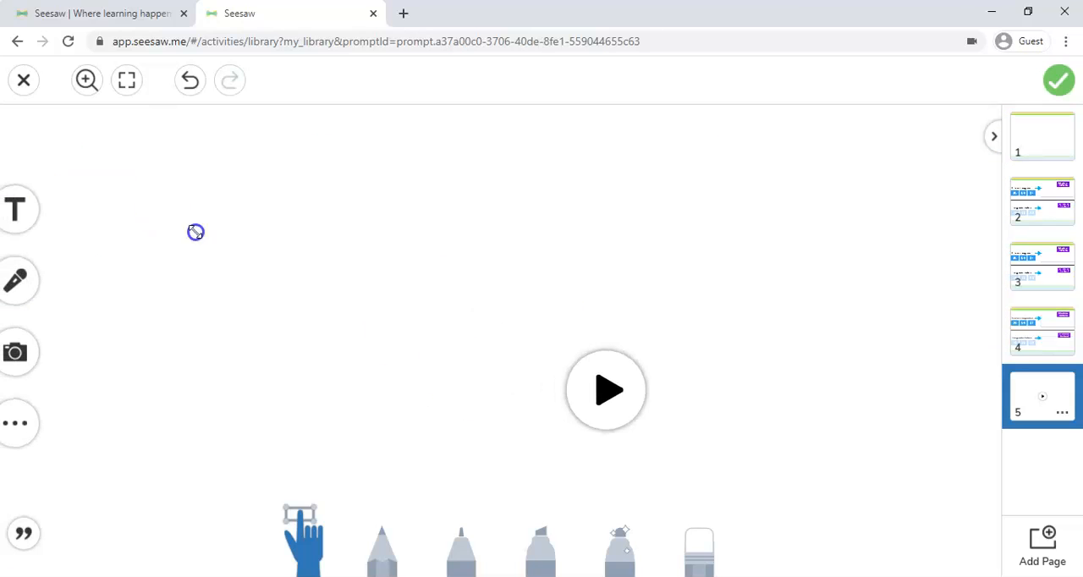
pyautogui.moveTo(827, 496); pyautogui.dragTo(779, 424)
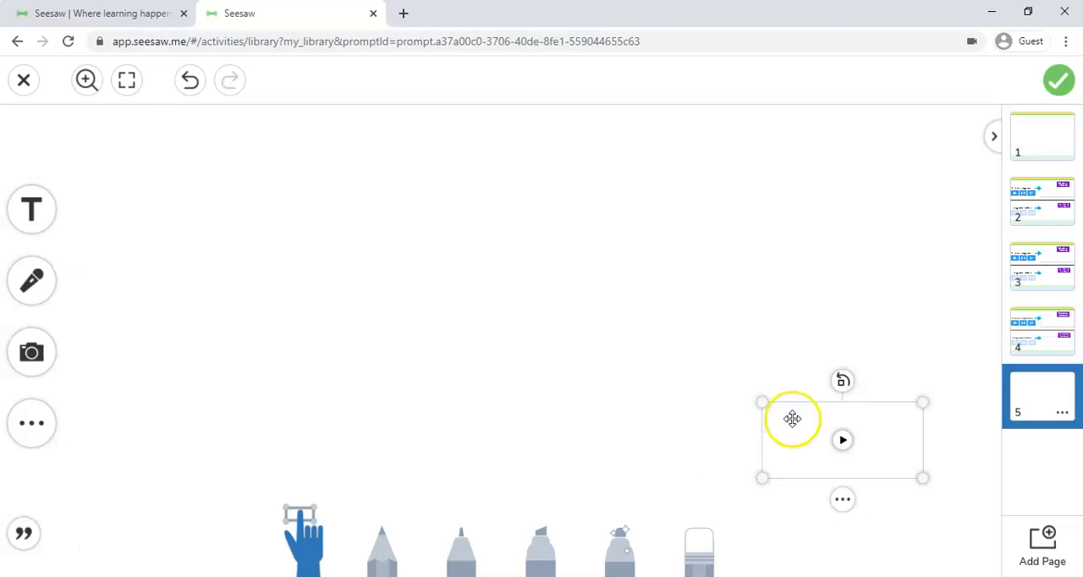
# Copy the voice clip onto page 4, shrink it and place it just before "Order from least to greatest".
pyautogui.click(1036, 347)
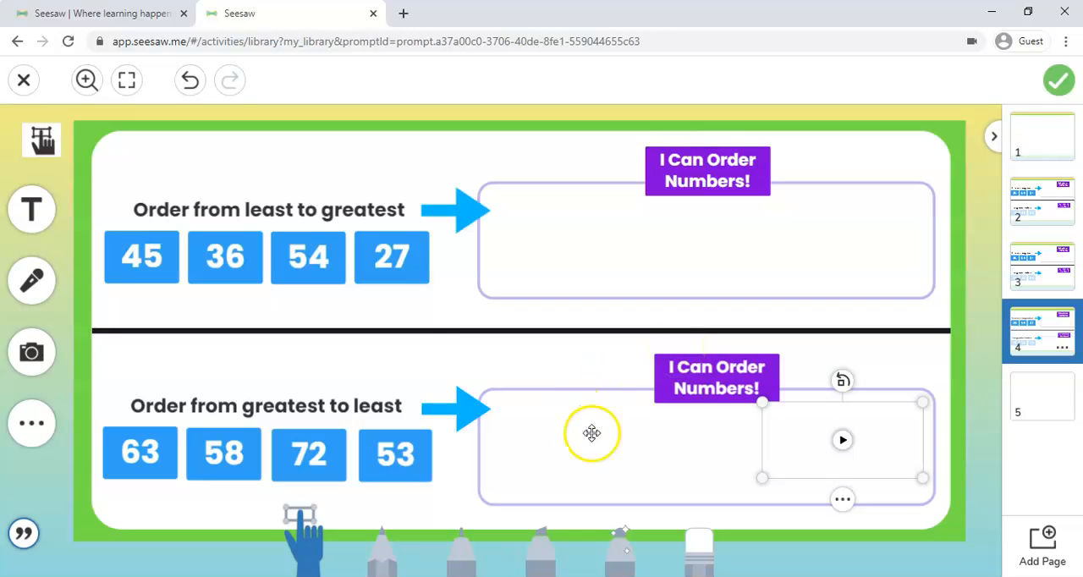
pyautogui.moveTo(798, 447); pyautogui.dragTo(165, 240)
pyautogui.moveTo(292, 271); pyautogui.dragTo(126, 204)
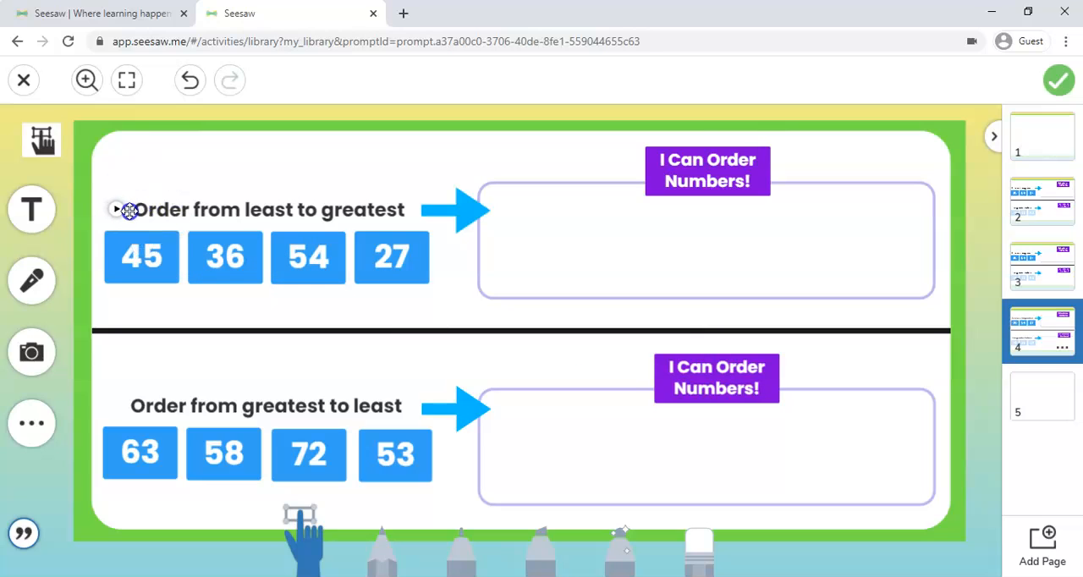
pyautogui.click(129, 211)
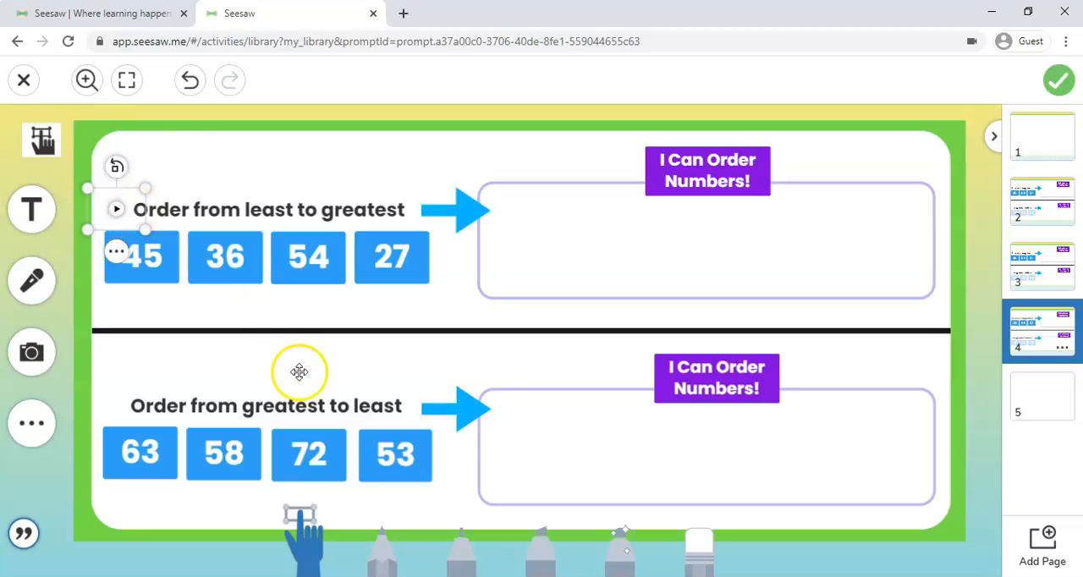
# Upload the "sound icon" image onto page 5 and enlarge it to nearly the full page height.
pyautogui.click(1025, 428)
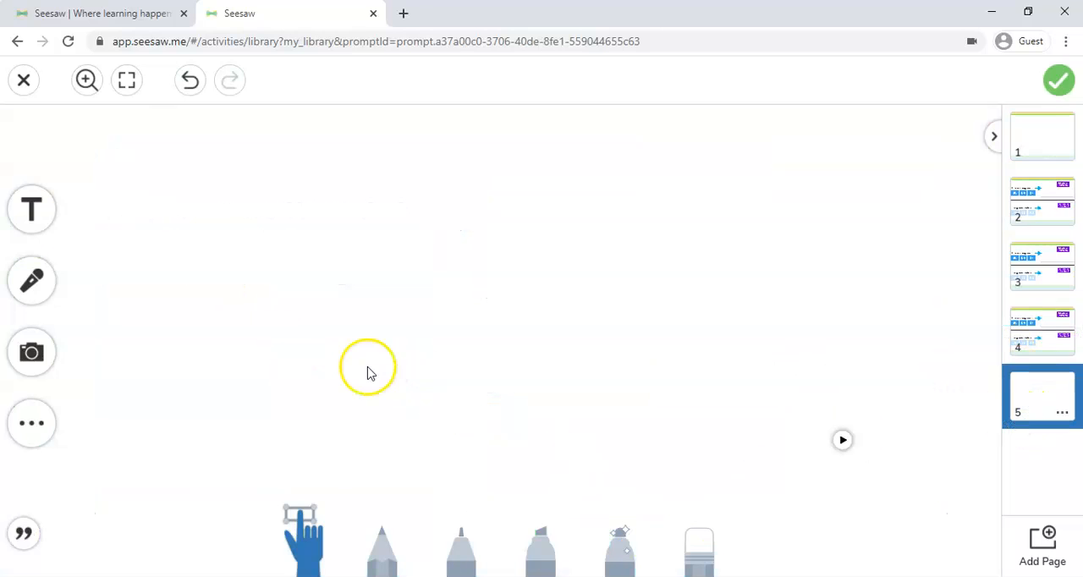
pyautogui.click(28, 353)
pyautogui.click(164, 350)
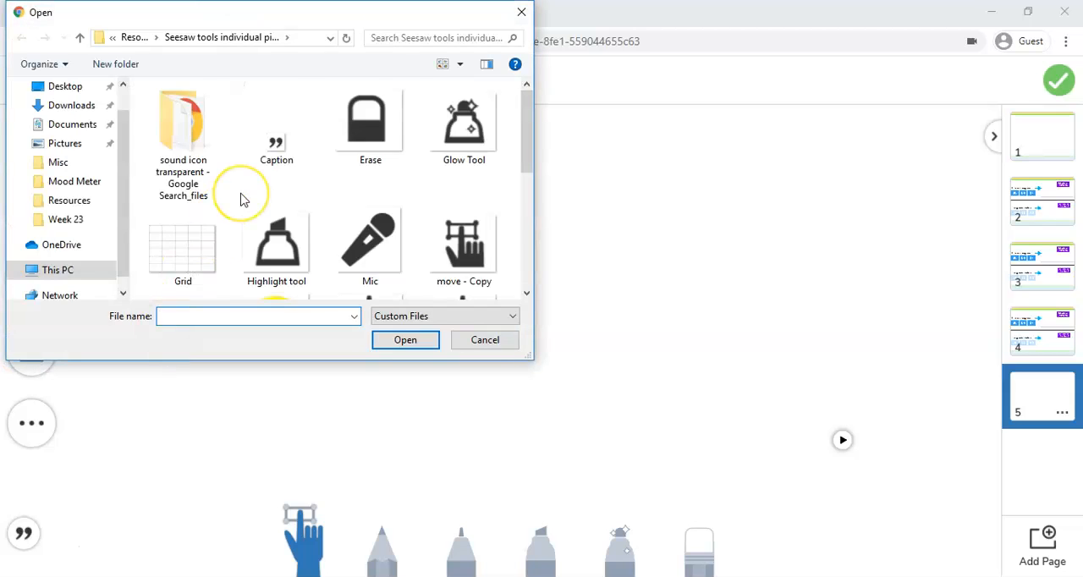
pyautogui.scroll(-3, 228, 199)
pyautogui.click(179, 264)
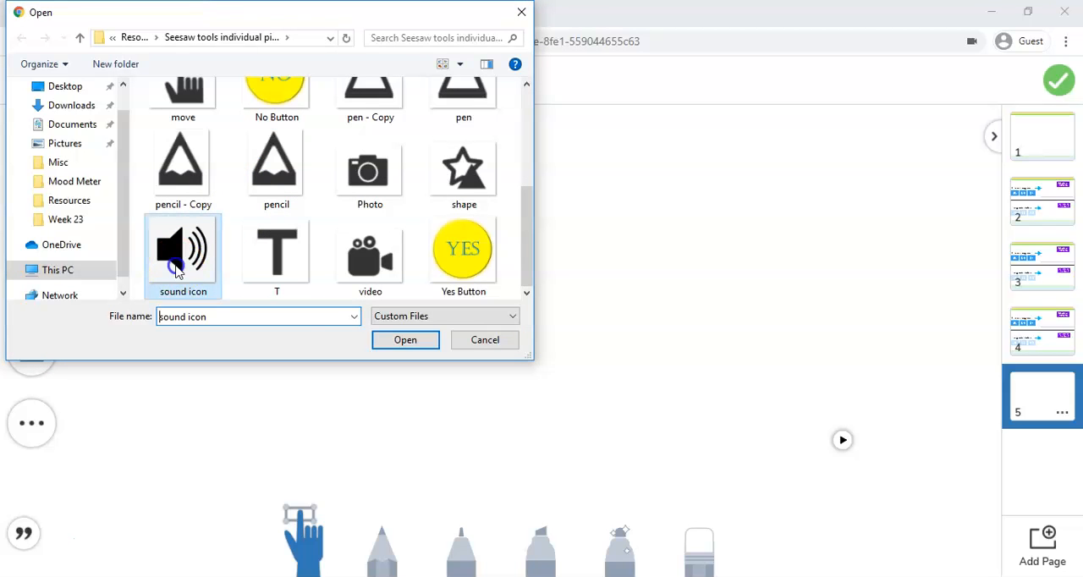
pyautogui.click(406, 340)
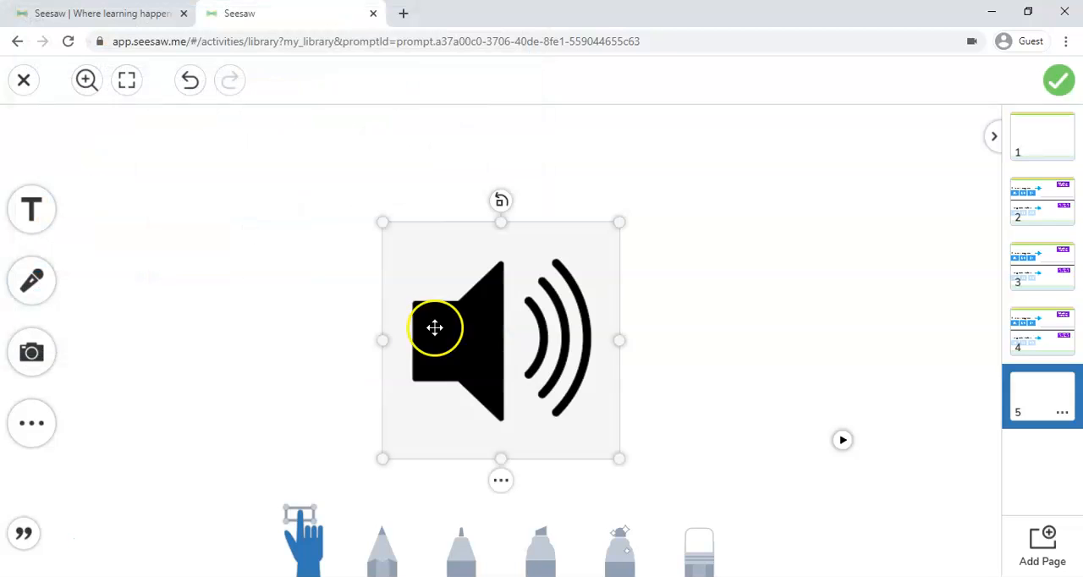
pyautogui.moveTo(390, 227); pyautogui.dragTo(258, 108)
pyautogui.moveTo(620, 459); pyautogui.dragTo(759, 541)
pyautogui.click(834, 440)
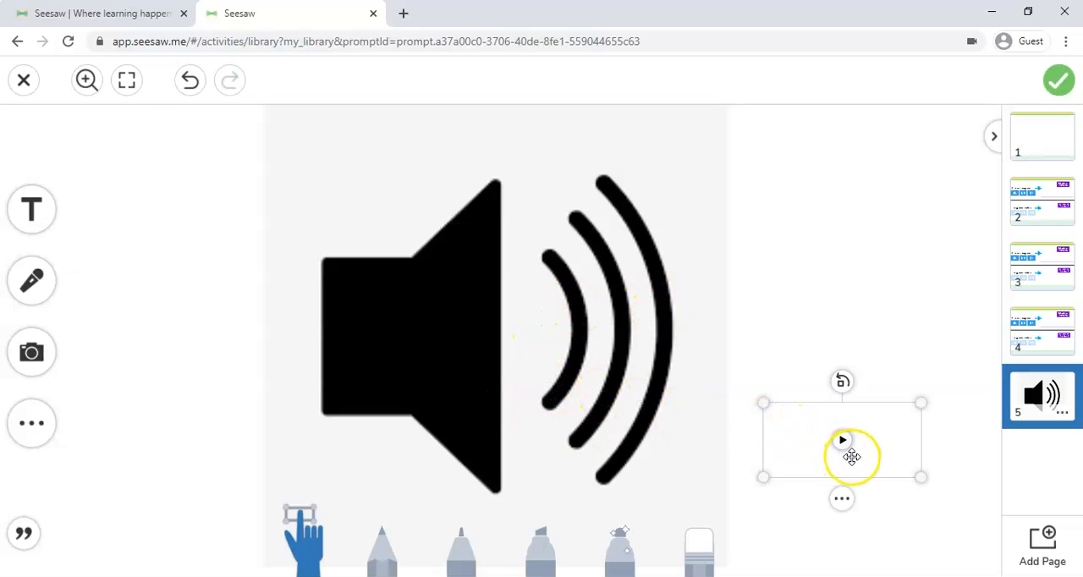
# Play the voice clip beside "Order from least to greatest" on page 4.
pyautogui.click(1041, 334)
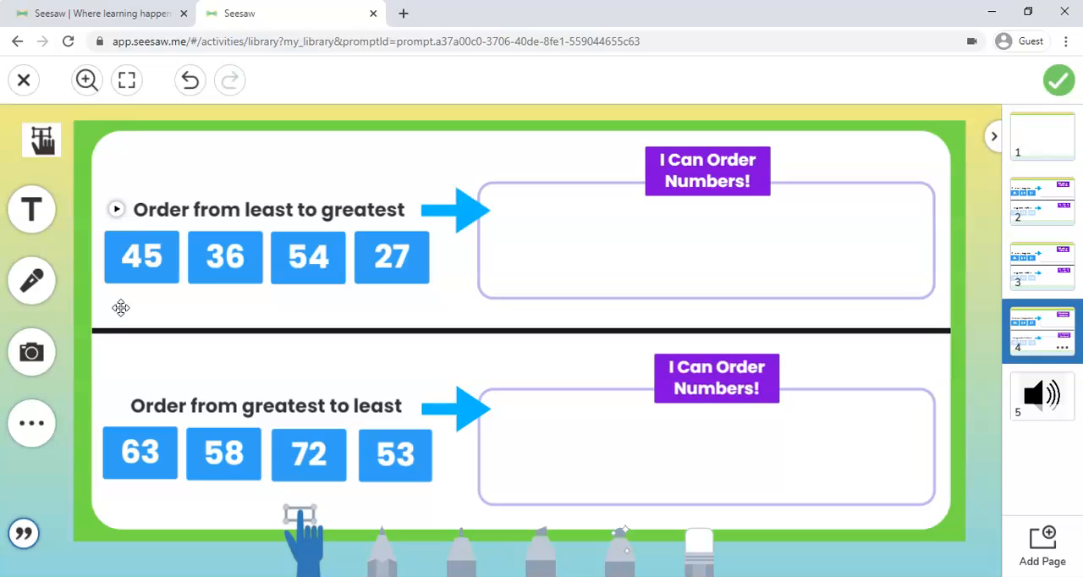
pyautogui.click(118, 209)
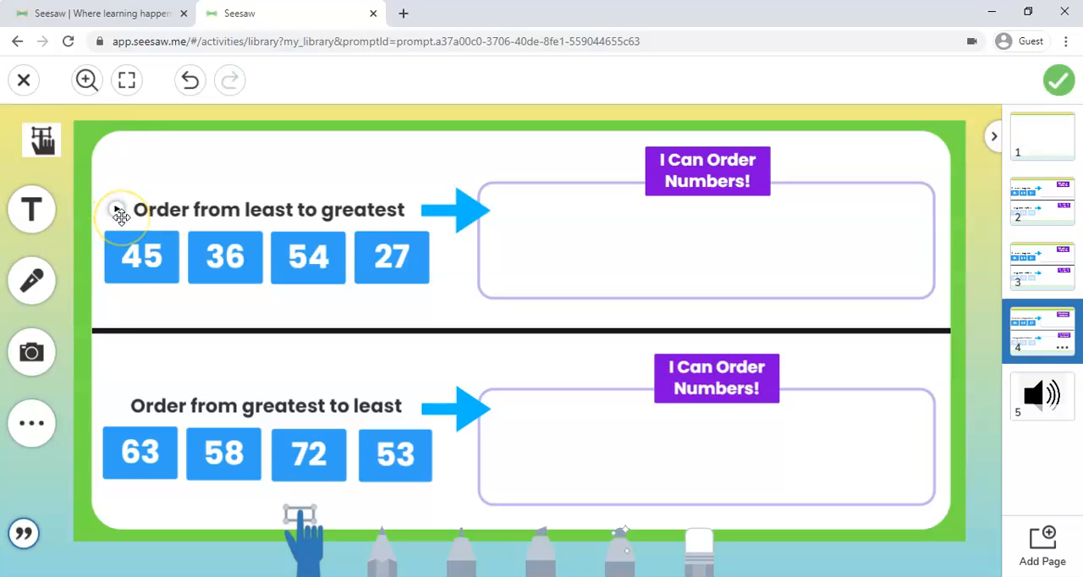
pyautogui.click(118, 206)
pyautogui.click(116, 205)
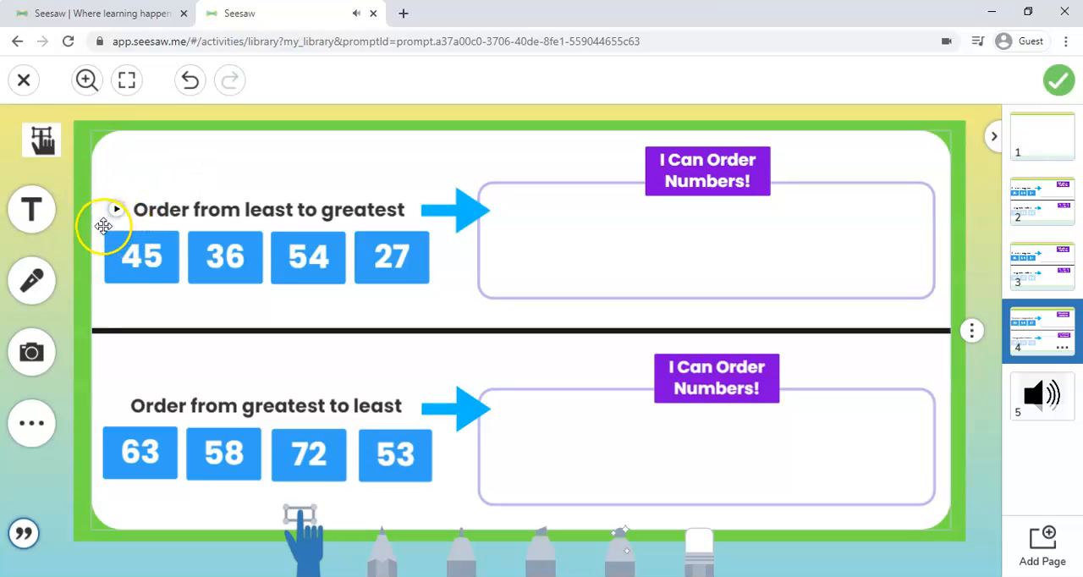
# Lock the voice clip beside "Order from least to greatest" in place.
pyautogui.click(105, 221)
pyautogui.click(109, 250)
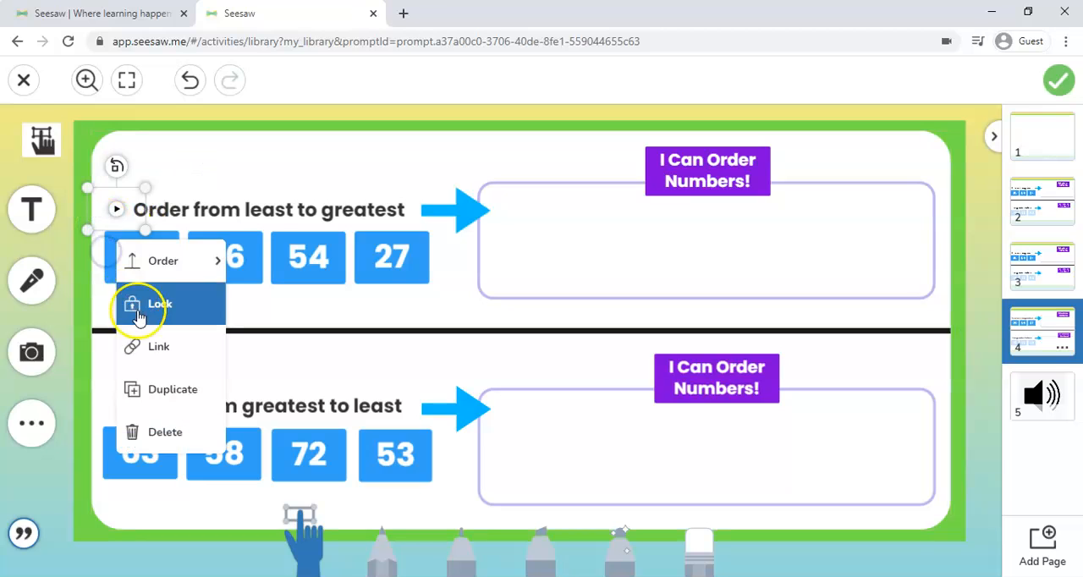
pyautogui.click(178, 312)
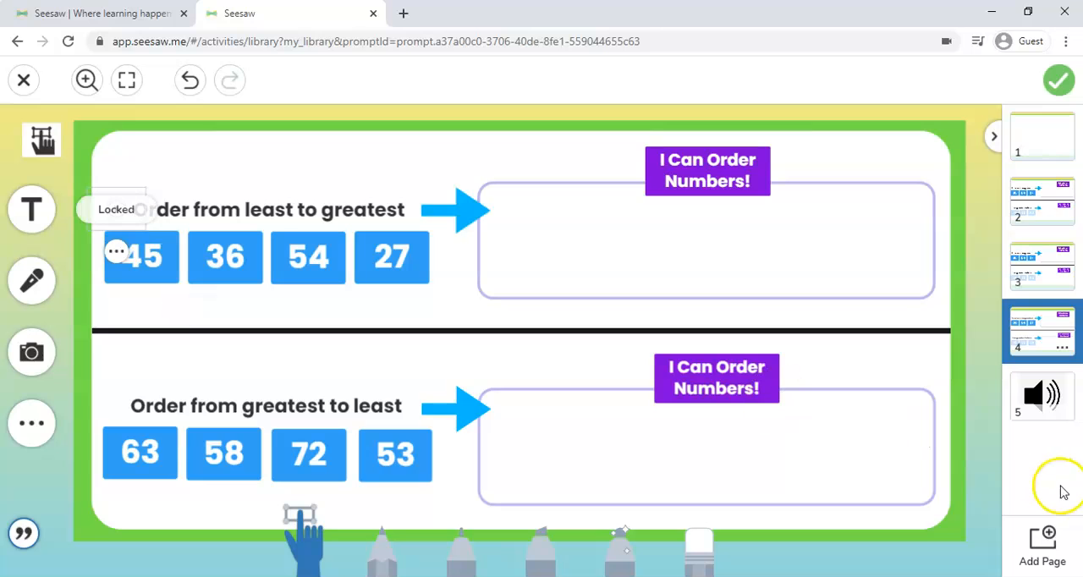
# Delete the sound icon image and the original voice clip from page 5.
pyautogui.click(1048, 397)
pyautogui.click(508, 363)
pyautogui.click(847, 460)
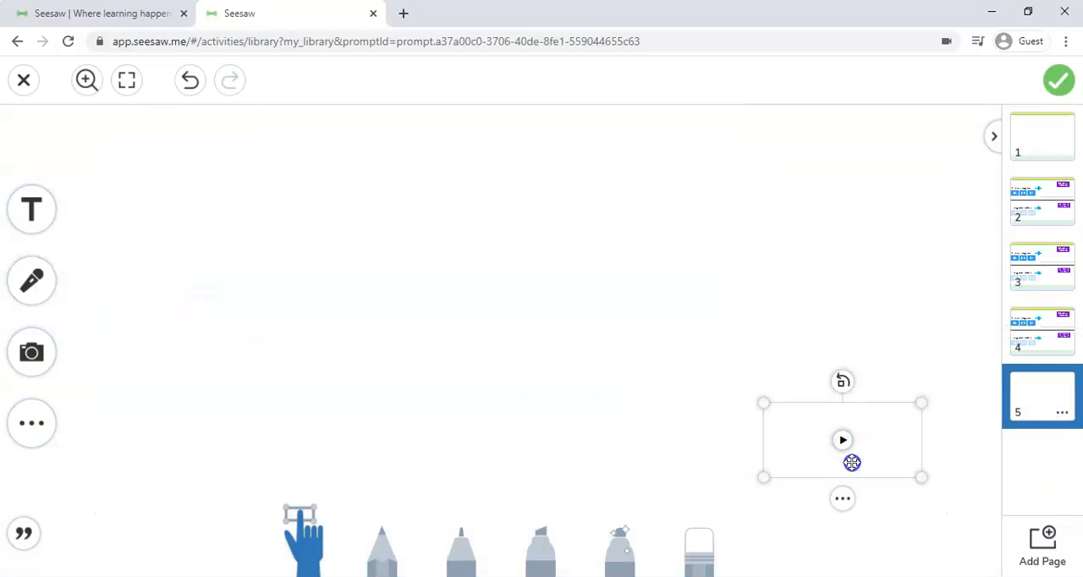
pyautogui.click(1020, 347)
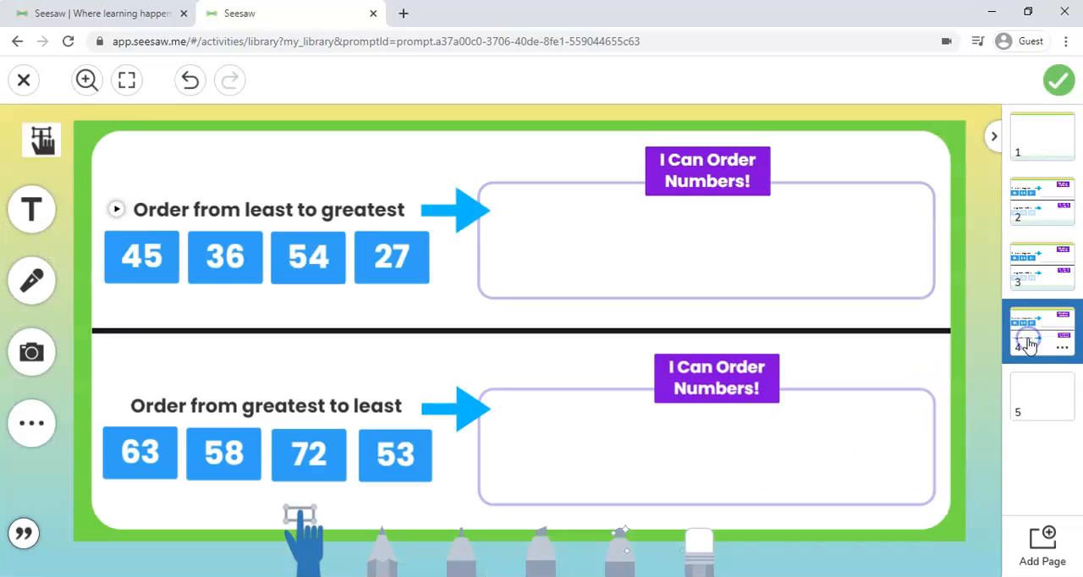
pyautogui.click(194, 421)
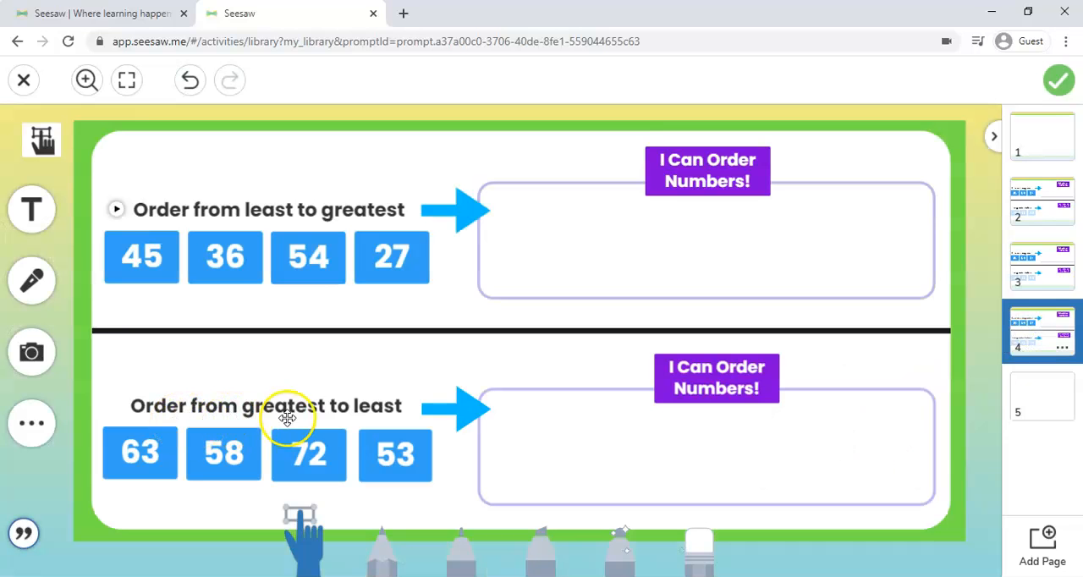
pyautogui.click(1040, 411)
pyautogui.click(803, 459)
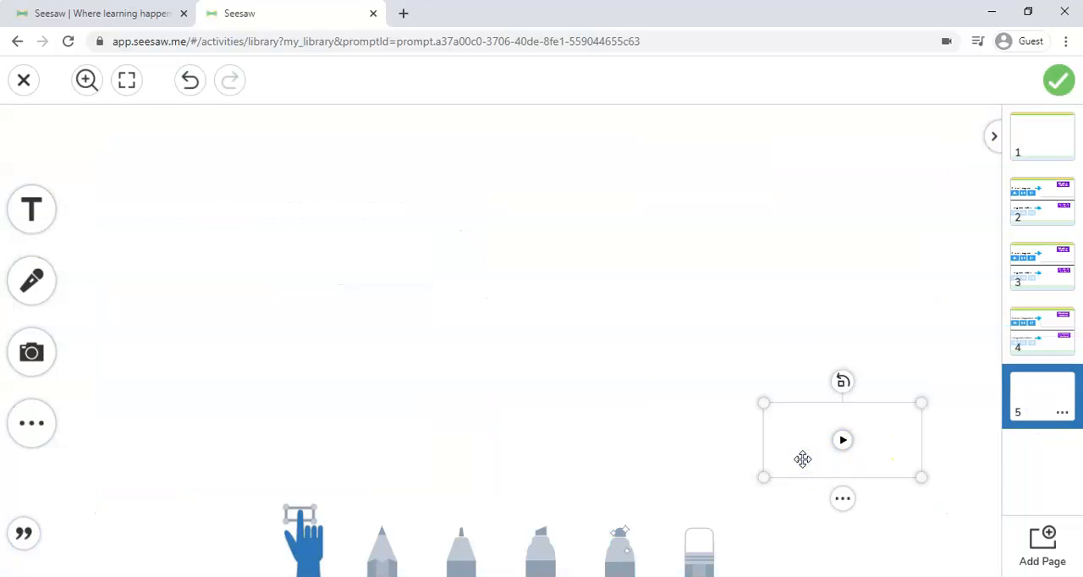
pyautogui.click(1054, 325)
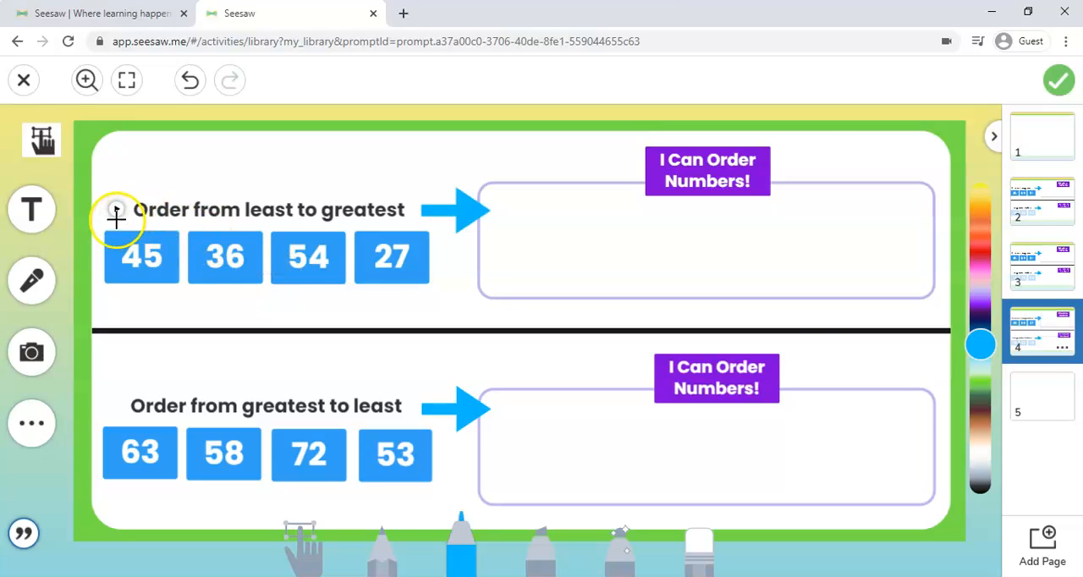
# Record a second voice clip on page 5 and shrink it into the page's lower corner.
pyautogui.click(1036, 412)
pyautogui.click(34, 284)
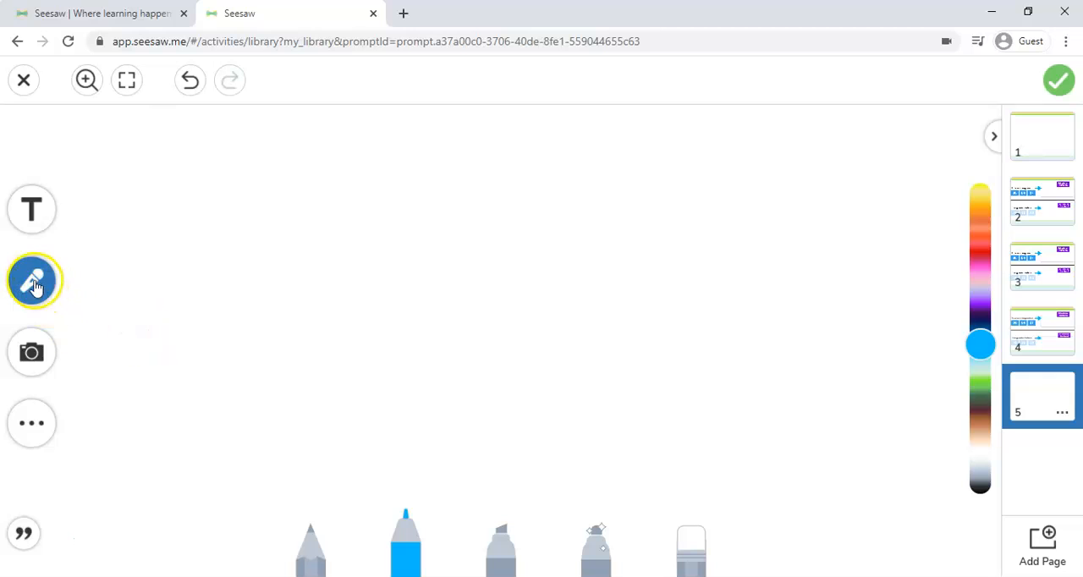
pyautogui.click(34, 283)
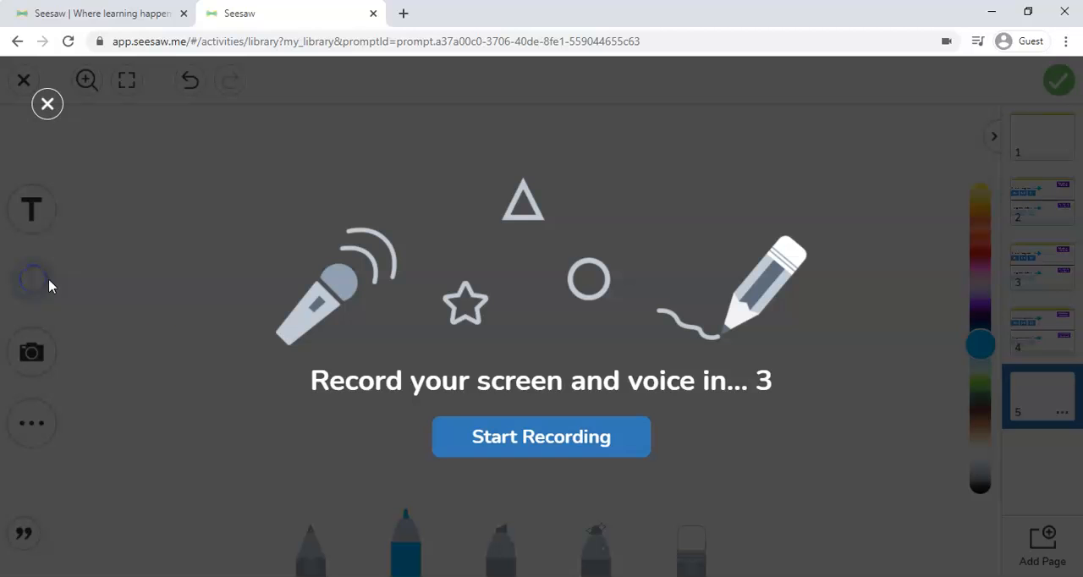
pyautogui.click(516, 458)
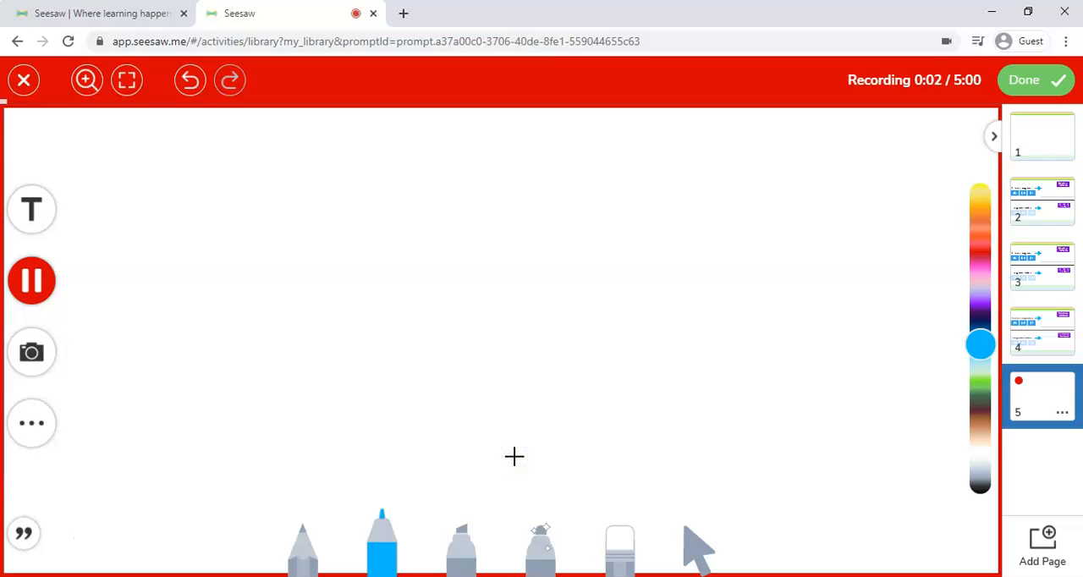
pyautogui.click(1025, 75)
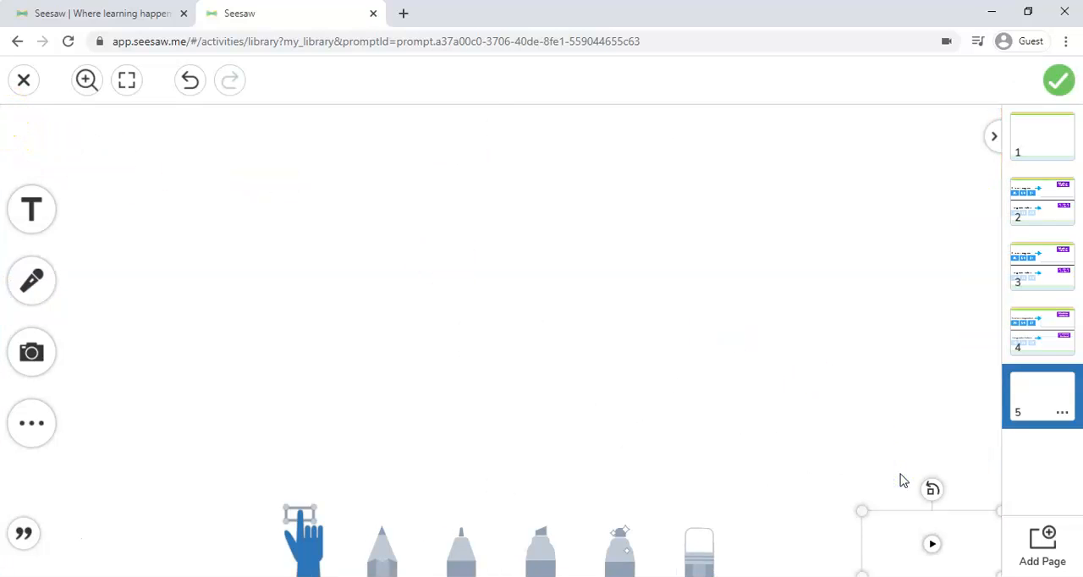
# Paste the second voice clip onto page 4 and place it, shrunk, just before "Order from greatest to least".
pyautogui.click(1050, 341)
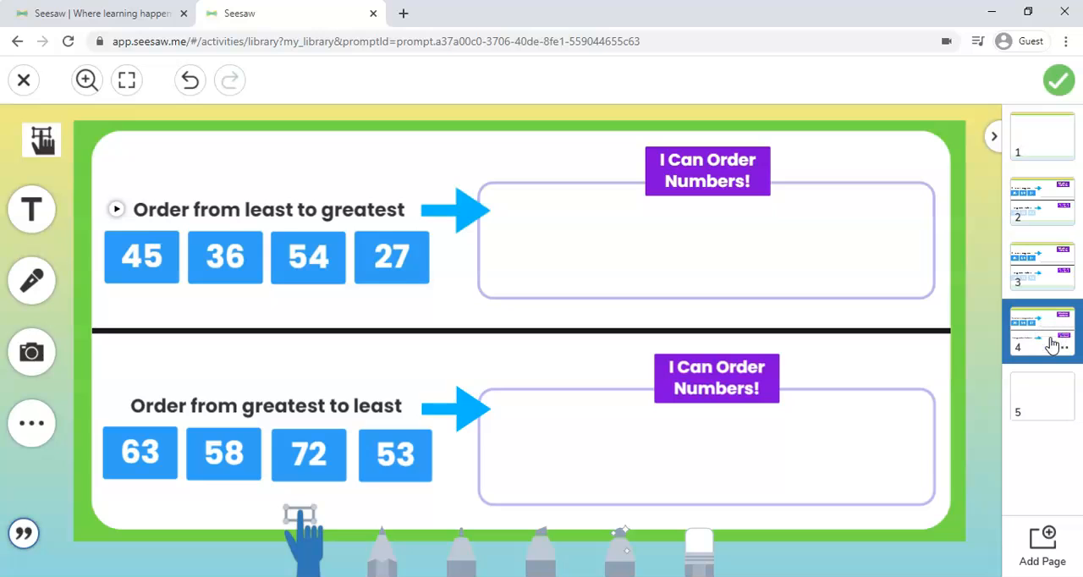
pyautogui.hotkey('ctrl', 'v')
pyautogui.moveTo(886, 538); pyautogui.dragTo(95, 396)
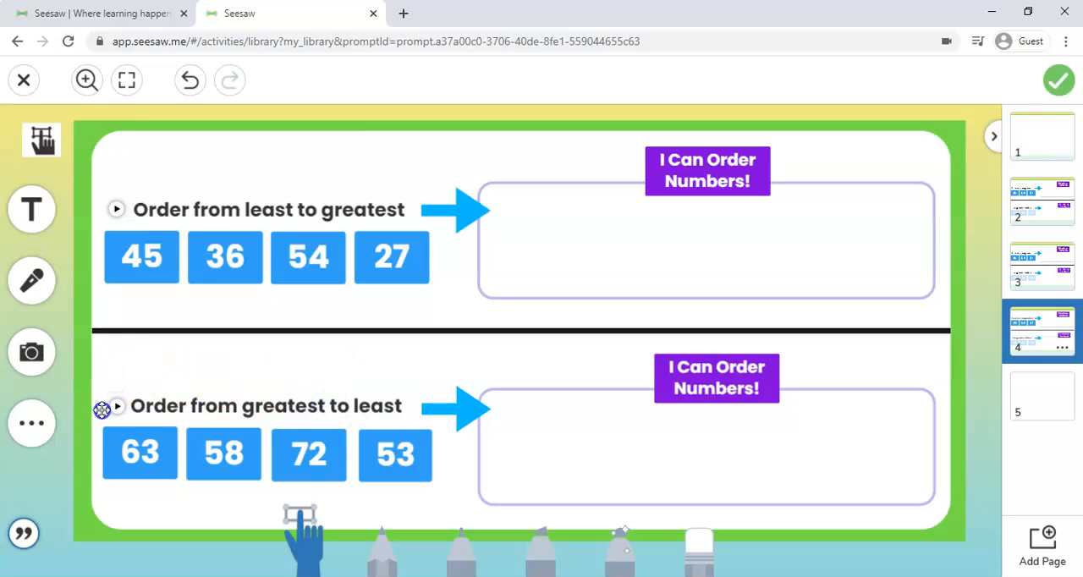
# Lock the voice clip beside "Order from greatest to least" in place.
pyautogui.click(102, 409)
pyautogui.click(110, 450)
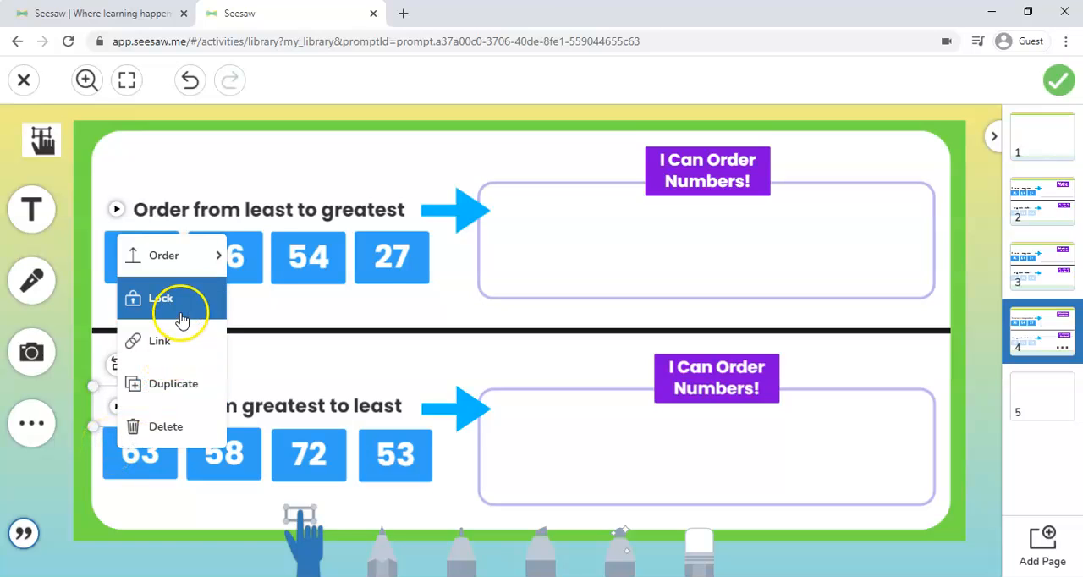
pyautogui.click(176, 308)
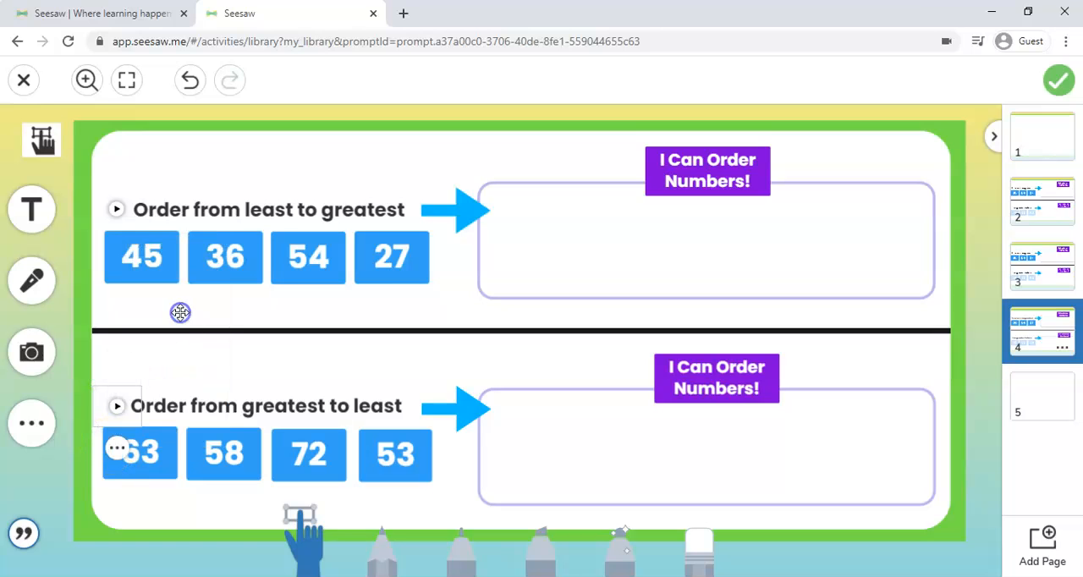
# Delete page 5 from the activity.
pyautogui.click(1039, 386)
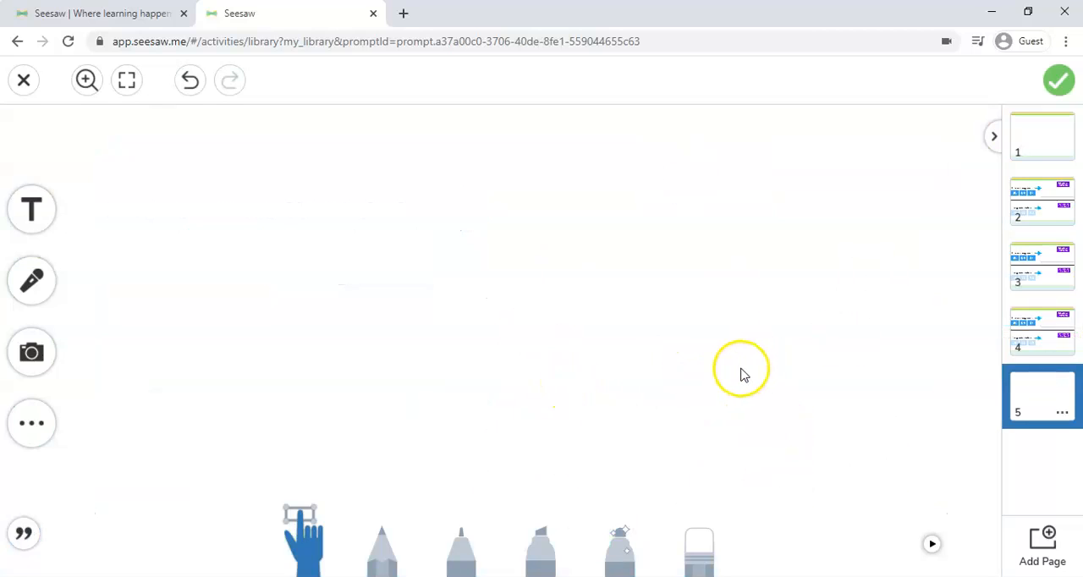
pyautogui.click(1063, 412)
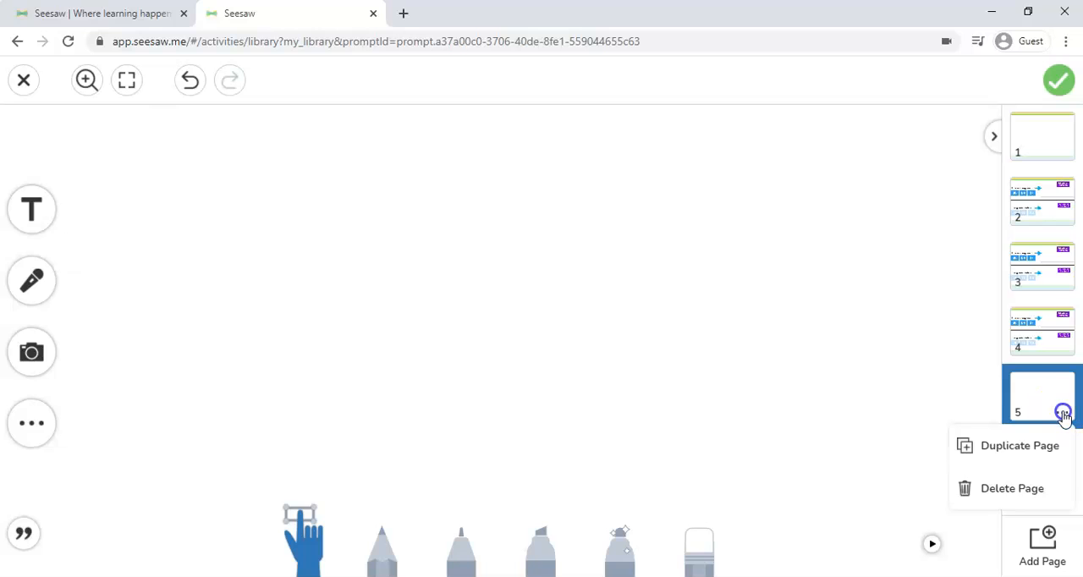
pyautogui.click(1023, 490)
pyautogui.click(615, 361)
pyautogui.click(615, 360)
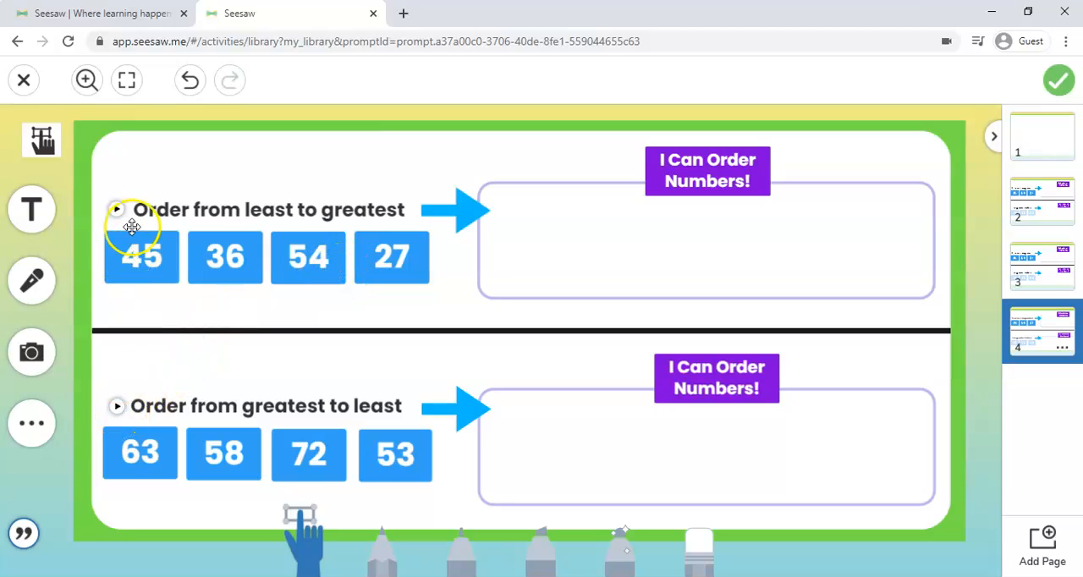
# Play the voice clip beside "Order from greatest to least" on page 4.
pyautogui.click(117, 407)
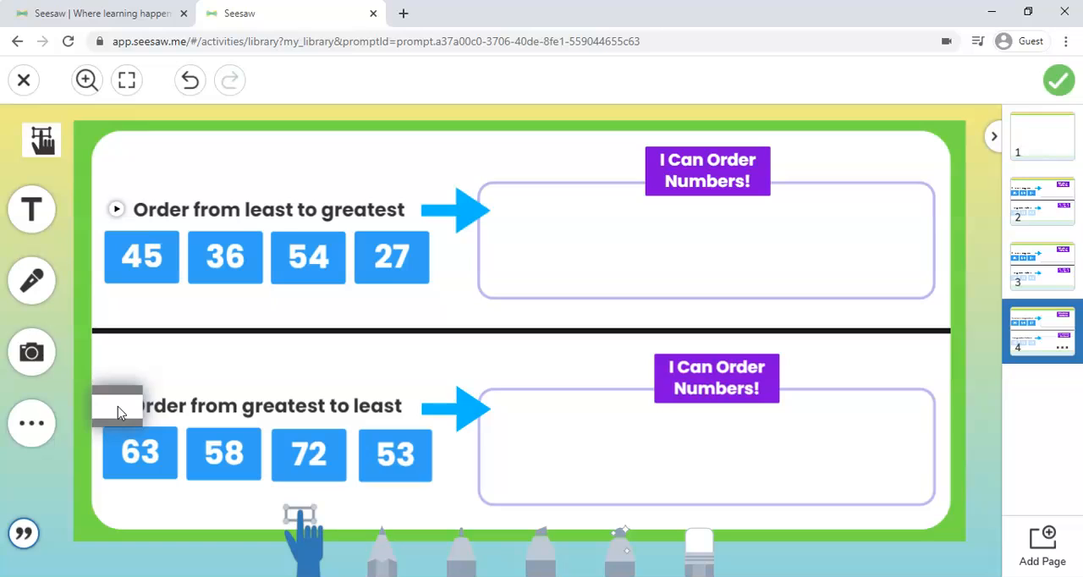
pyautogui.click(183, 346)
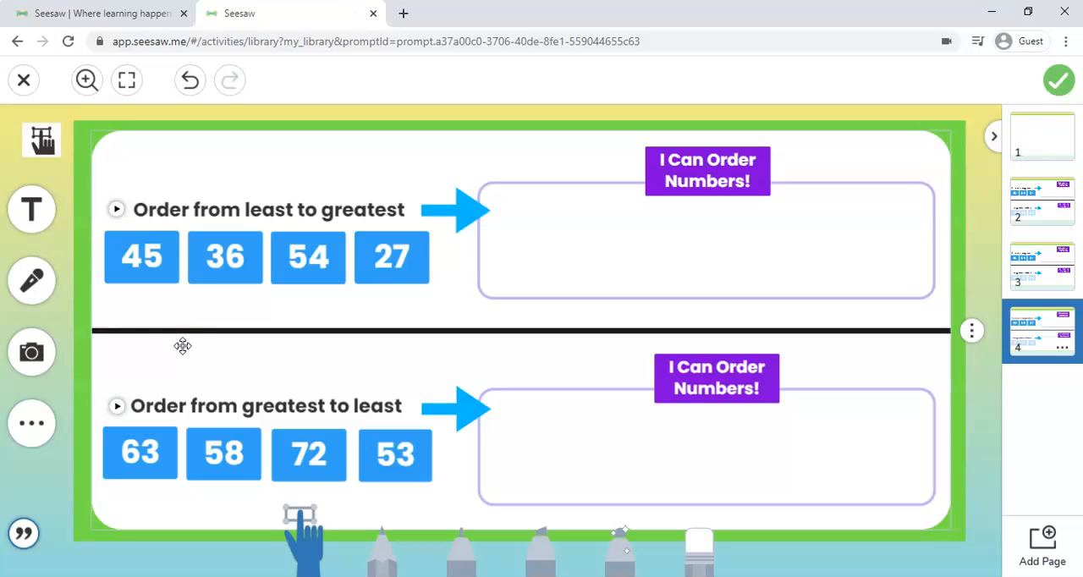
pyautogui.click(163, 331)
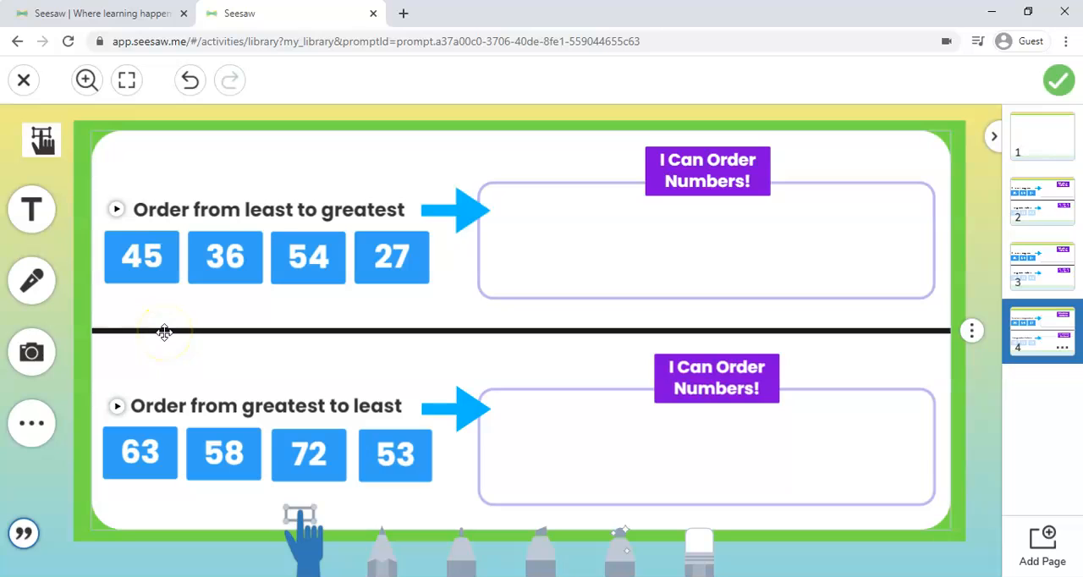
pyautogui.click(42, 141)
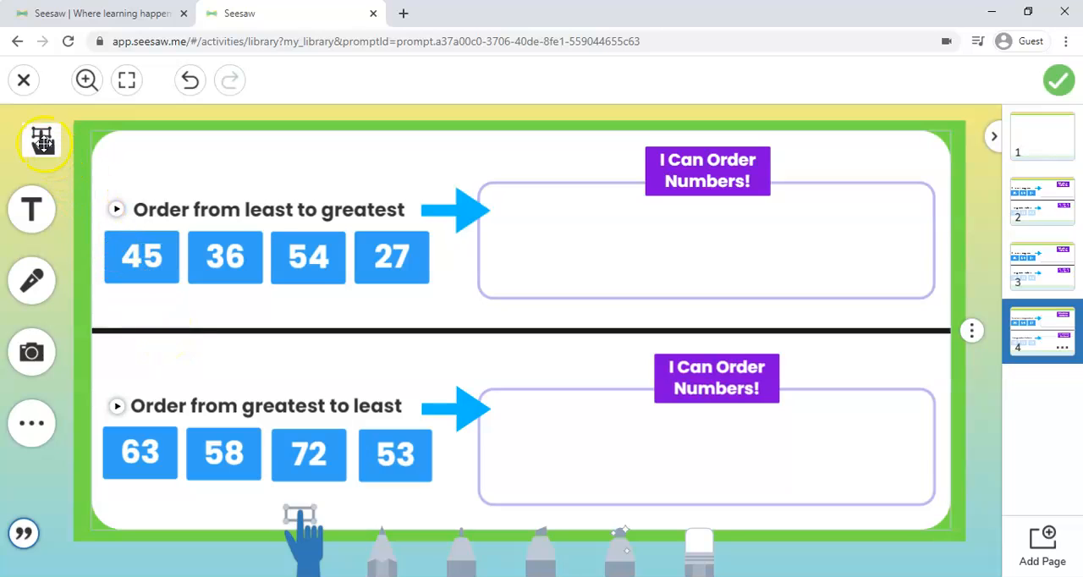
pyautogui.click(17, 535)
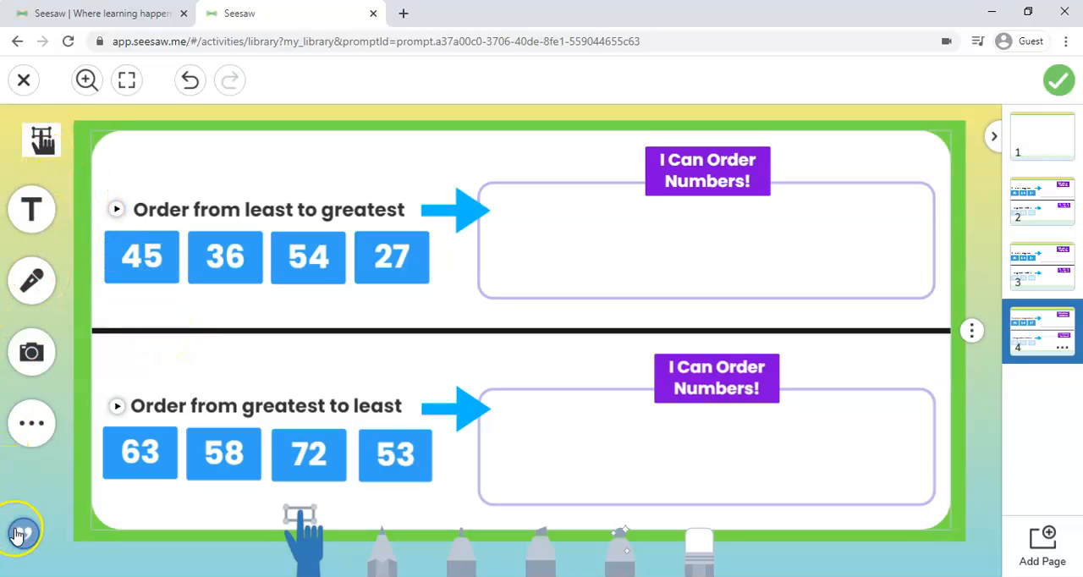